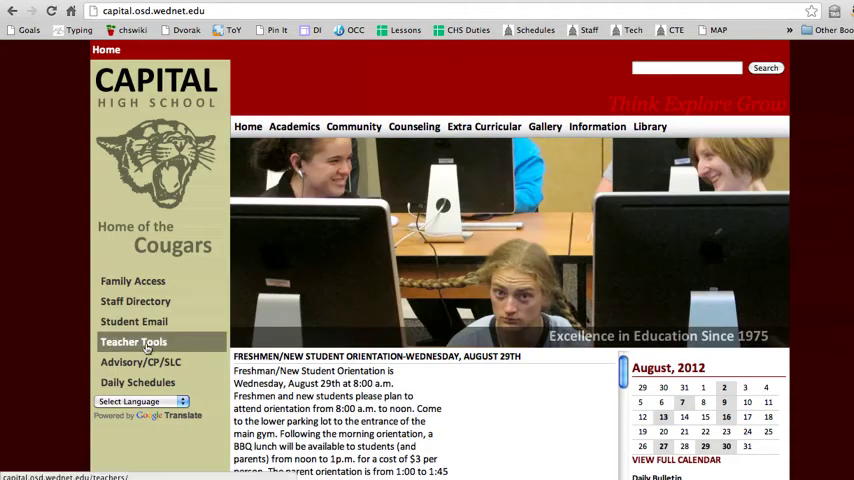
Step: Go to Teacher Tools and follow the web manager link to the LeDuc content page
left_click(143, 343)
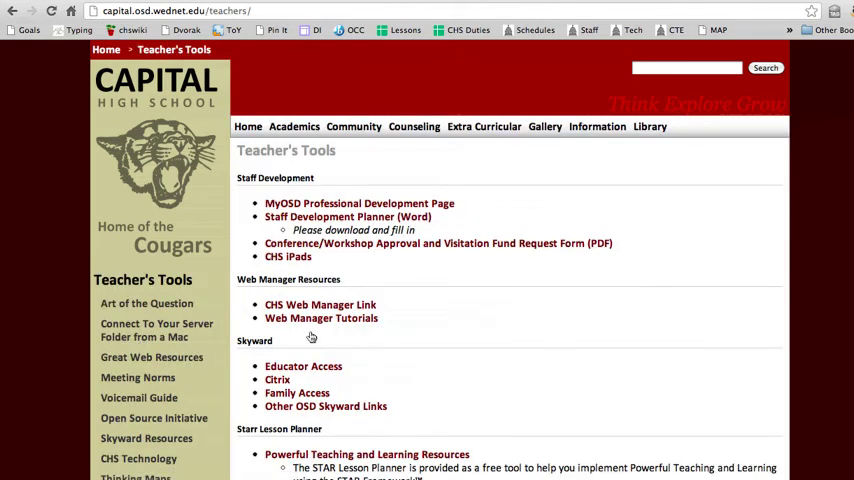
left_click(339, 307)
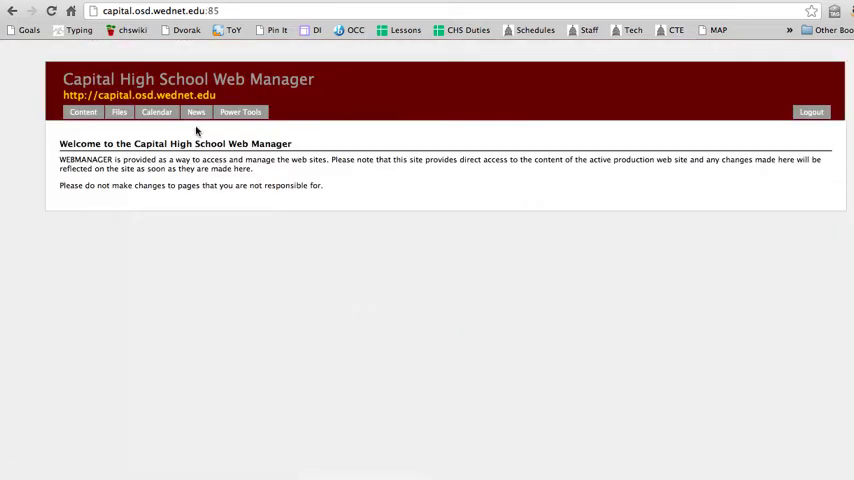
left_click(12, 10)
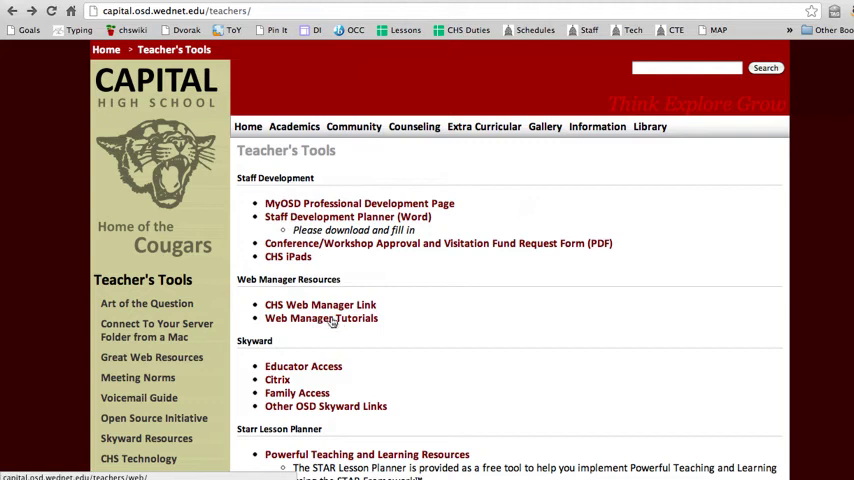
left_click(305, 320)
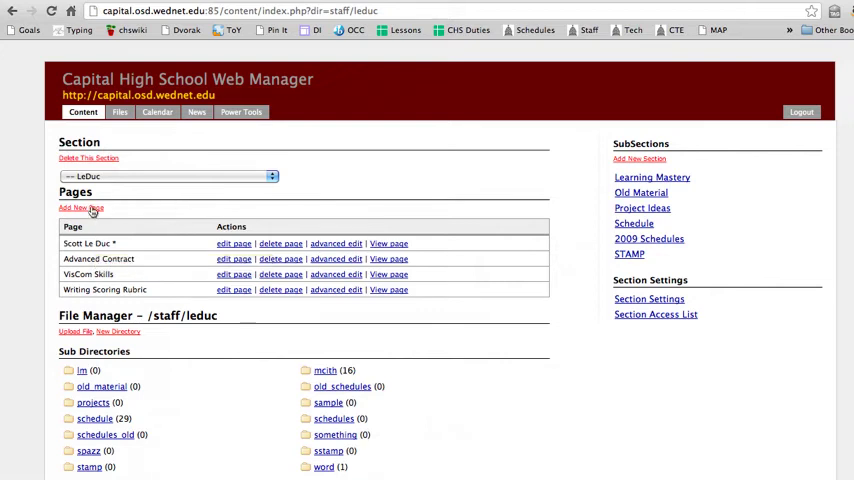
Step: Add a page titled 'Sample' to the LeDuc section, save it, and open it for editing
left_click(80, 208)
left_click(175, 221)
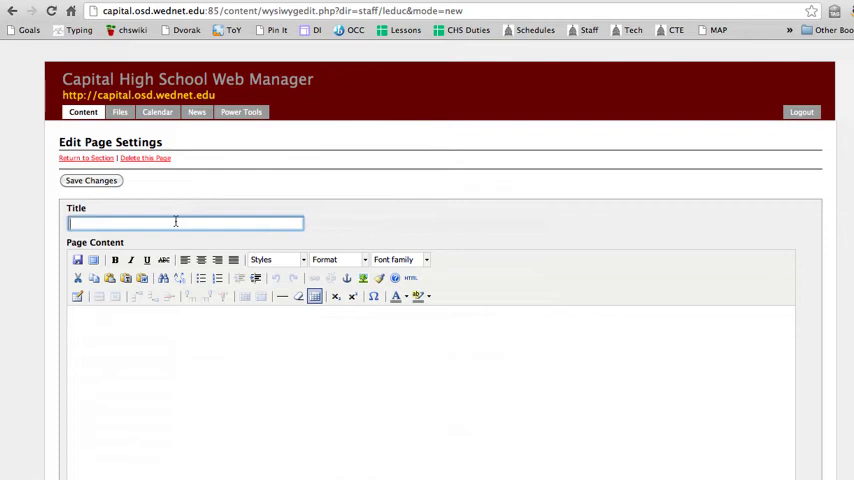
type("Sample")
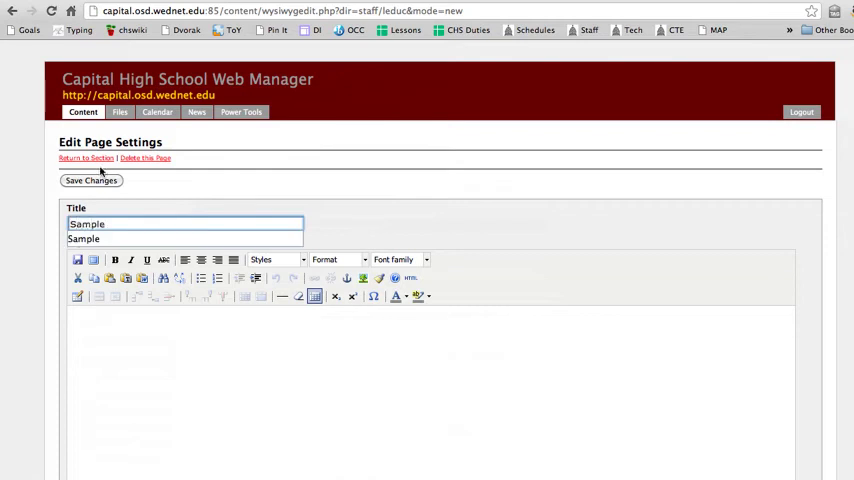
left_click(91, 180)
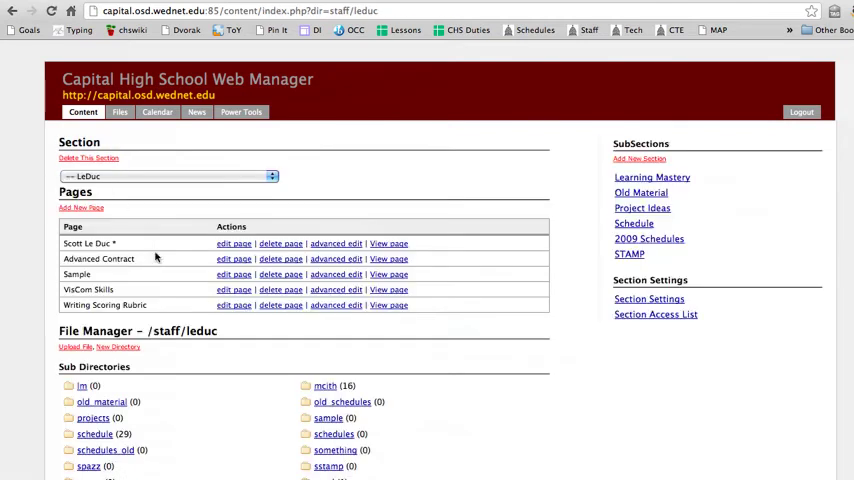
left_click(229, 276)
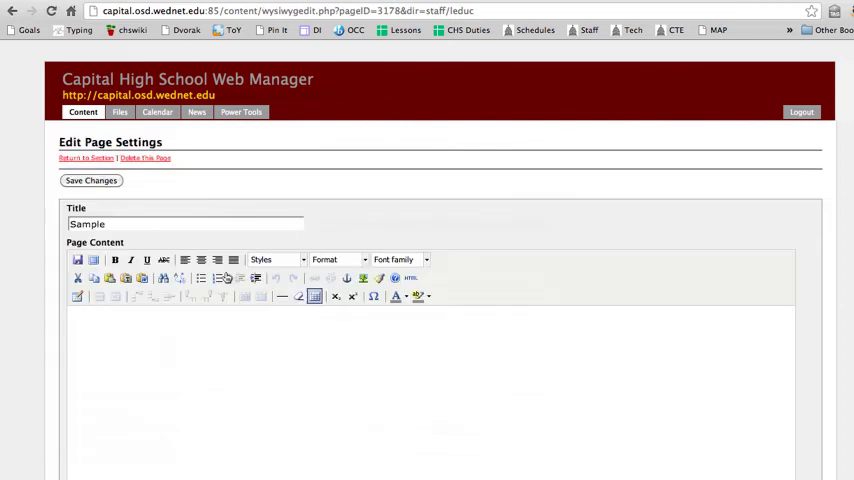
Step: Enter 'My Syllabus' in the Sample page content and select that text
left_click(193, 354)
type("My S")
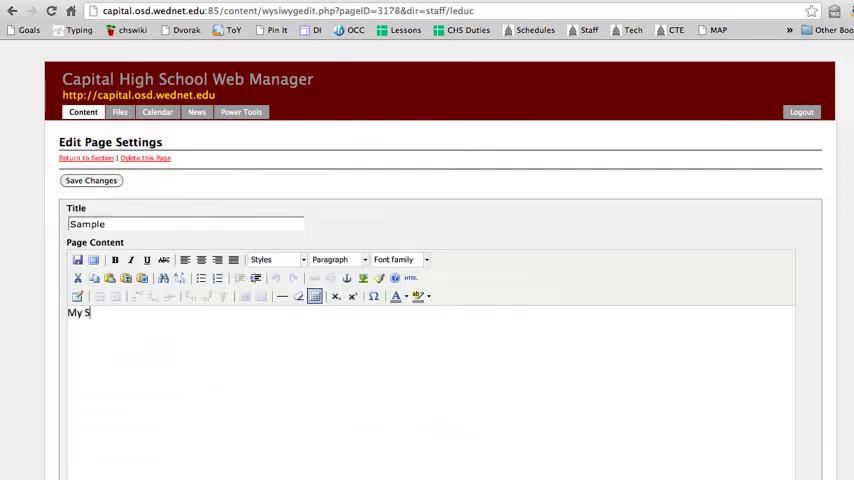
type("yllabus")
left_click_drag(123, 314, 67, 317)
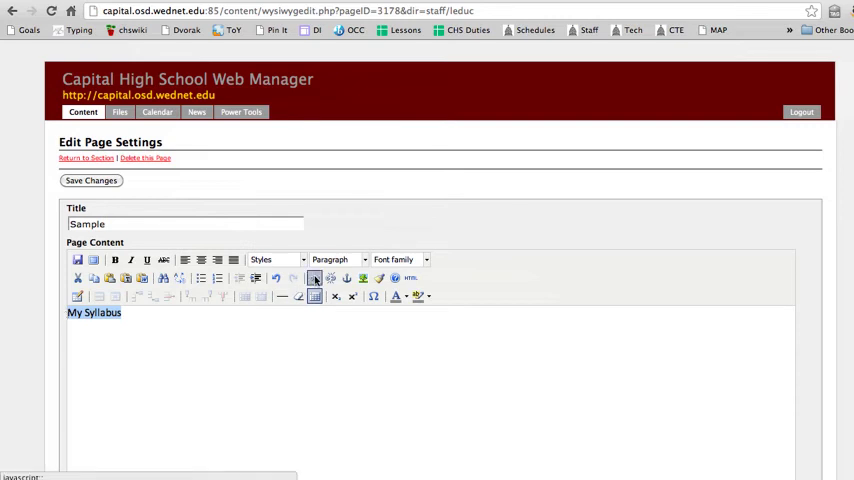
left_click_drag(126, 317, 35, 317)
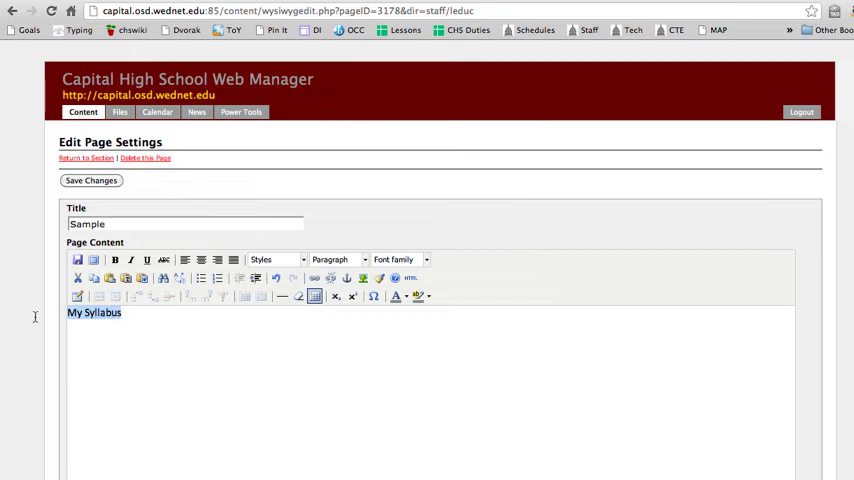
Step: From the Insert/edit link dialog, reach the file manager's upload form for staff/leduc
left_click(314, 279)
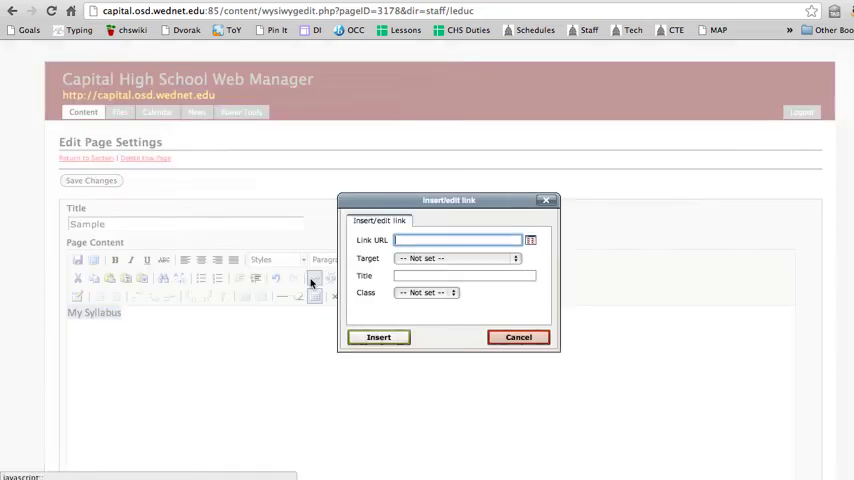
left_click(530, 241)
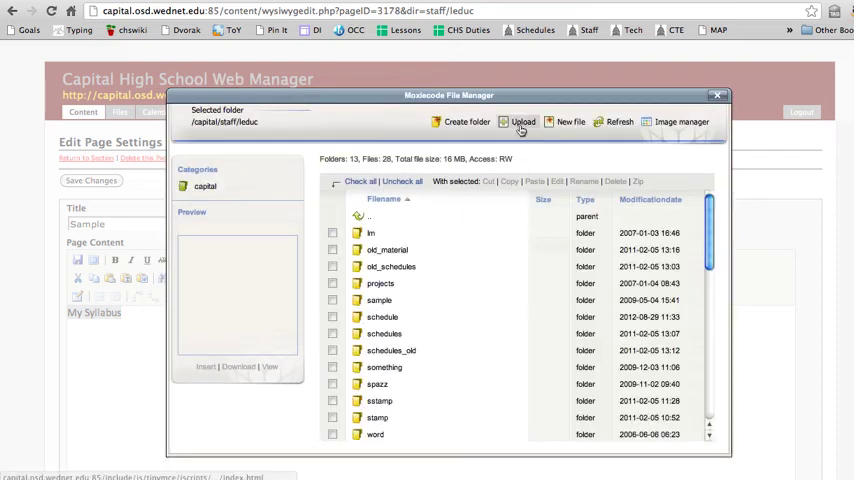
left_click(520, 128)
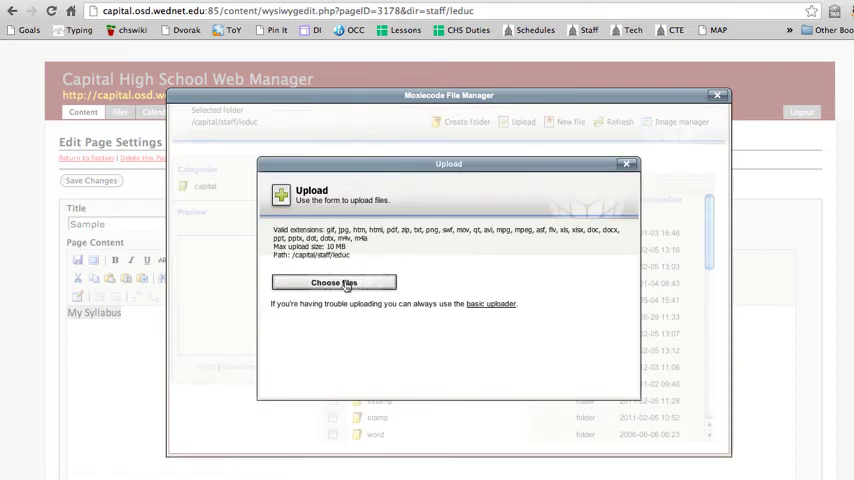
Step: Upload Syllabus.docx from the Desktop to the staff/leduc folder
left_click(347, 284)
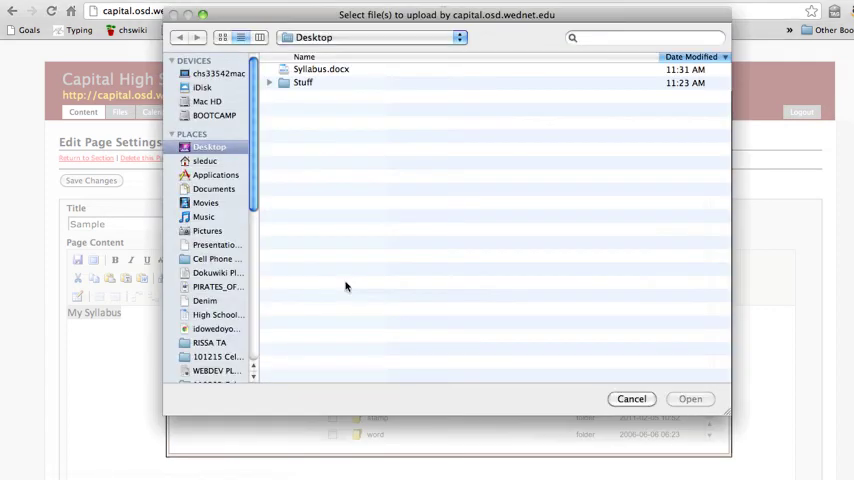
left_click(316, 68)
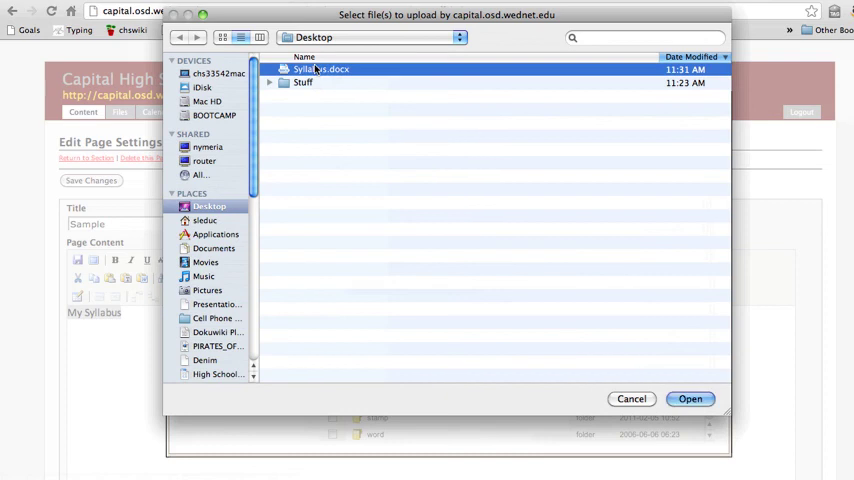
left_click(694, 401)
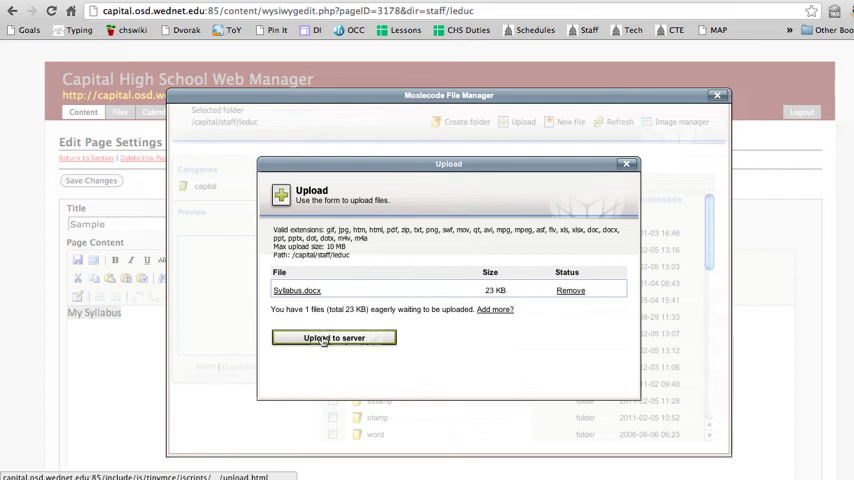
left_click(323, 339)
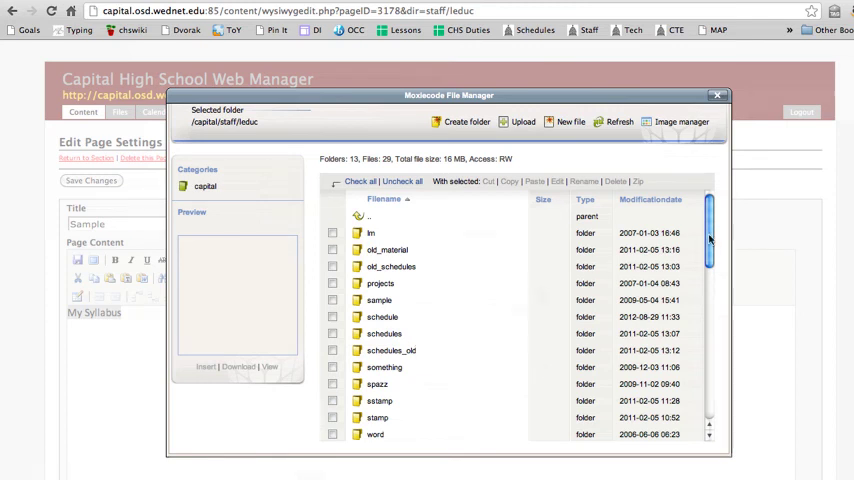
scroll(709, 304, "down", 3)
scroll(709, 431, "down", 5)
scroll(709, 431, "down", 1)
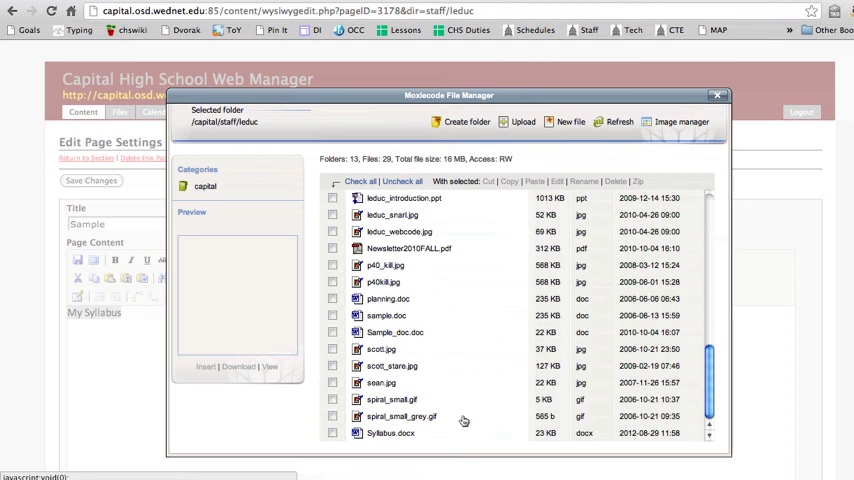
Step: Link 'My Syllabus' to the uploaded Syllabus.docx and save the Sample page
left_click(332, 434)
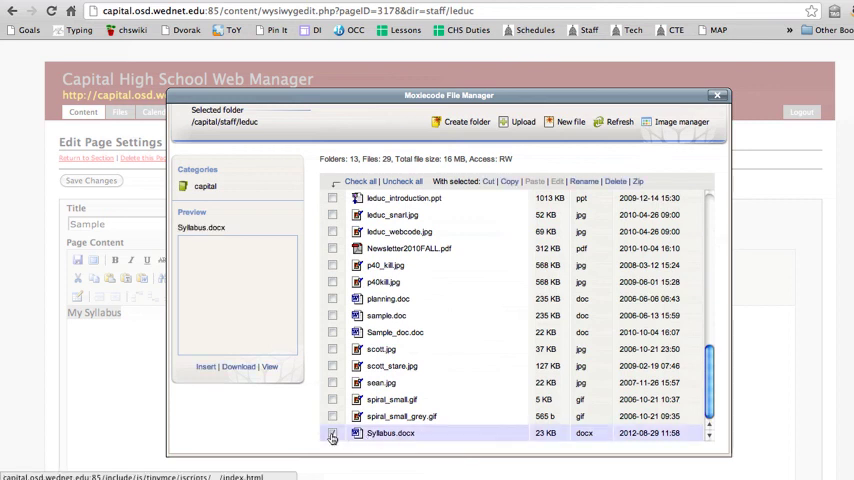
left_click(205, 366)
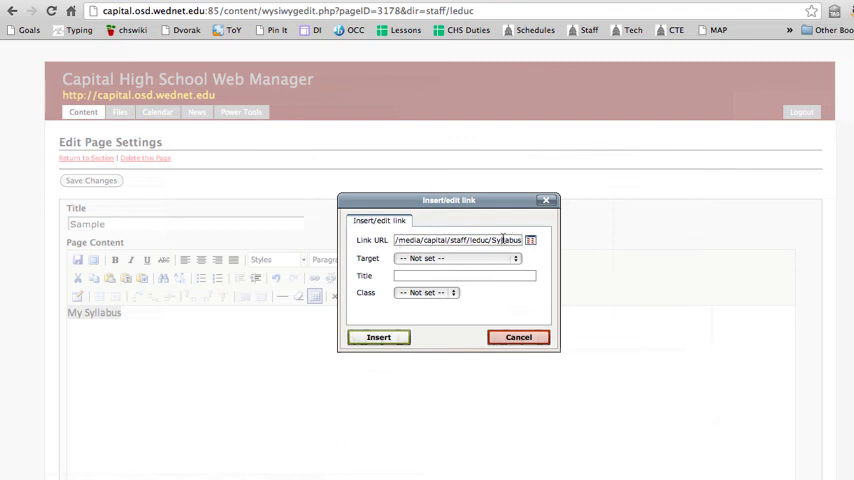
left_click(373, 337)
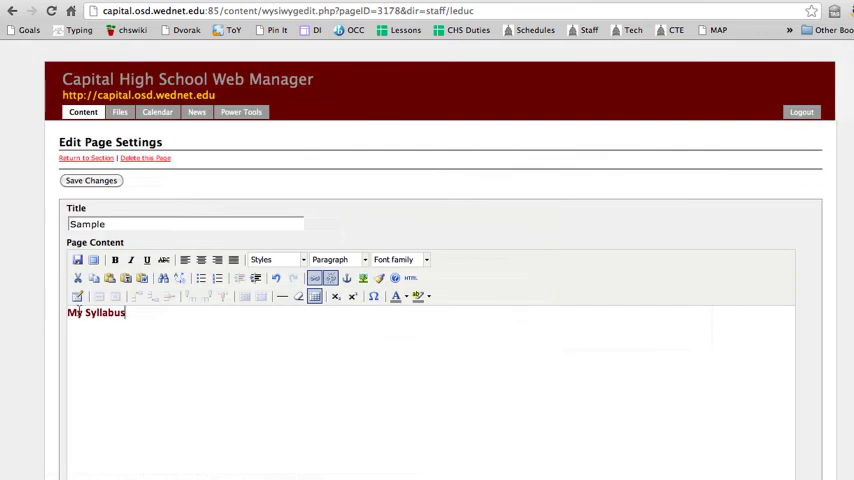
left_click(92, 181)
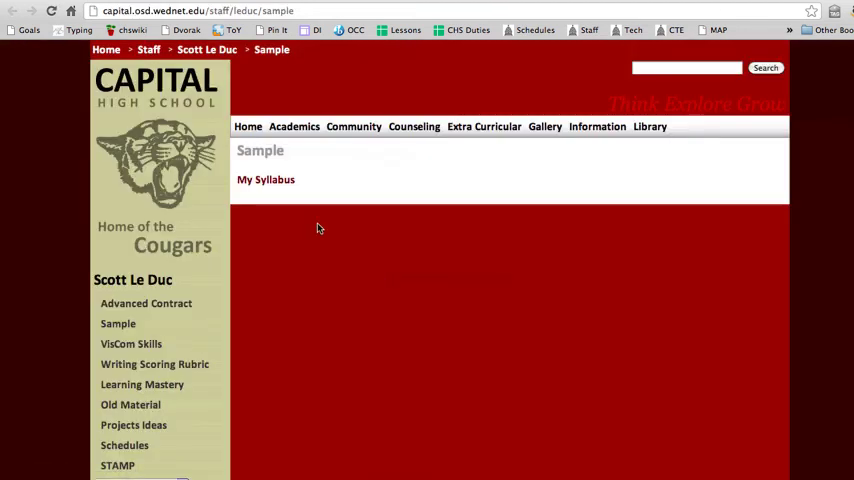
Step: Confirm the live 'My Syllabus' link offers Syllabus.docx, then cancel the save prompt
left_click(276, 182)
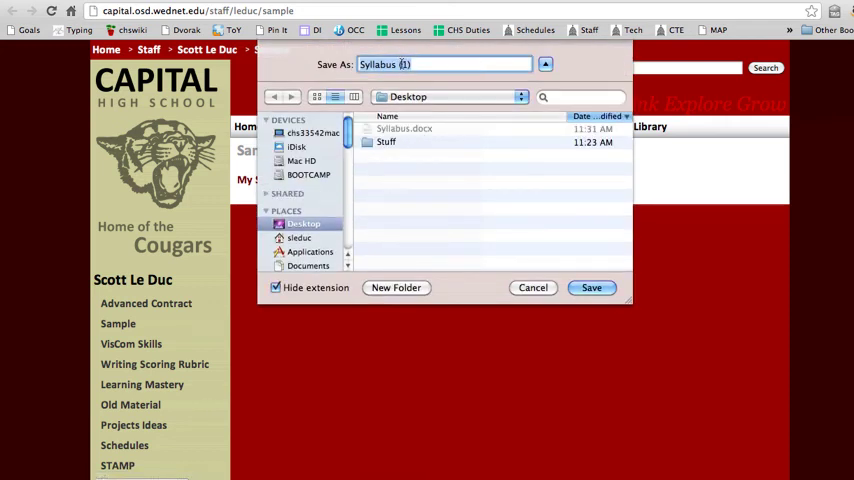
left_click(533, 288)
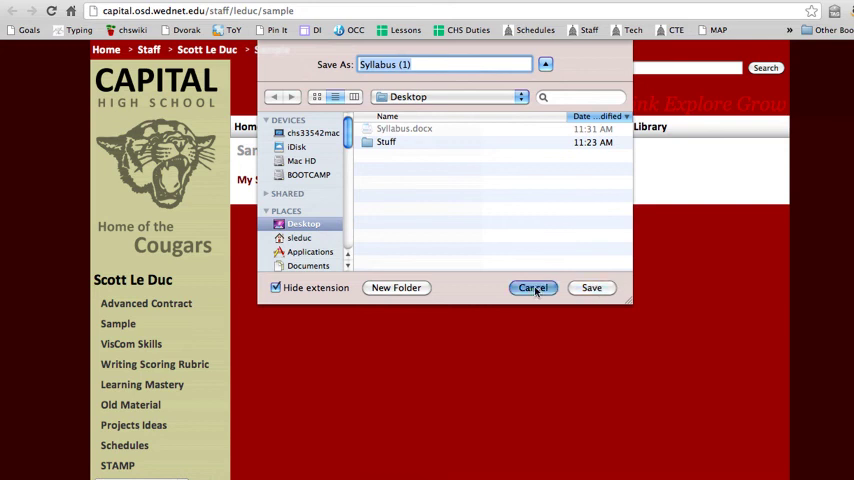